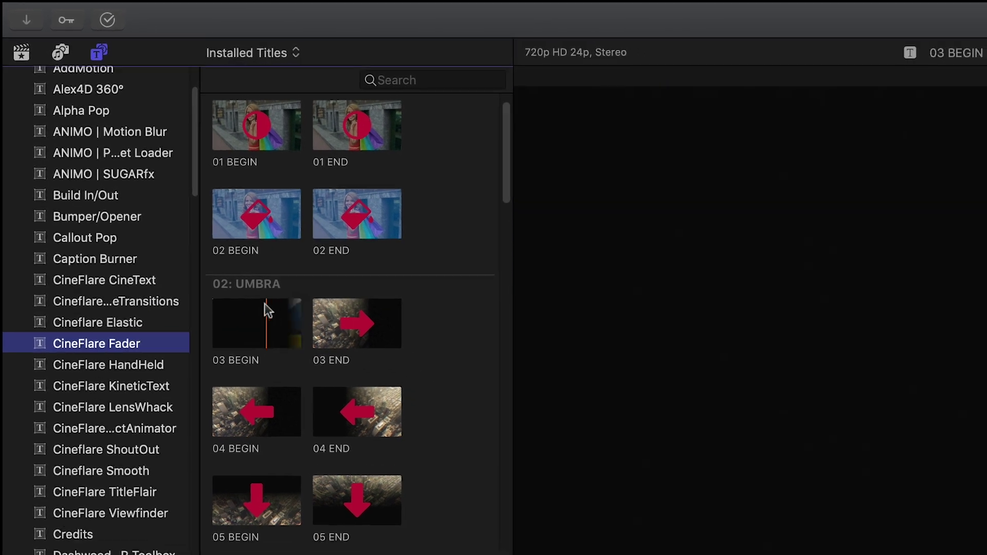
Place the Umbra 03 BEGIN title above the alps clip, shorten it, and play it back.
drag(266, 309, 61, 459)
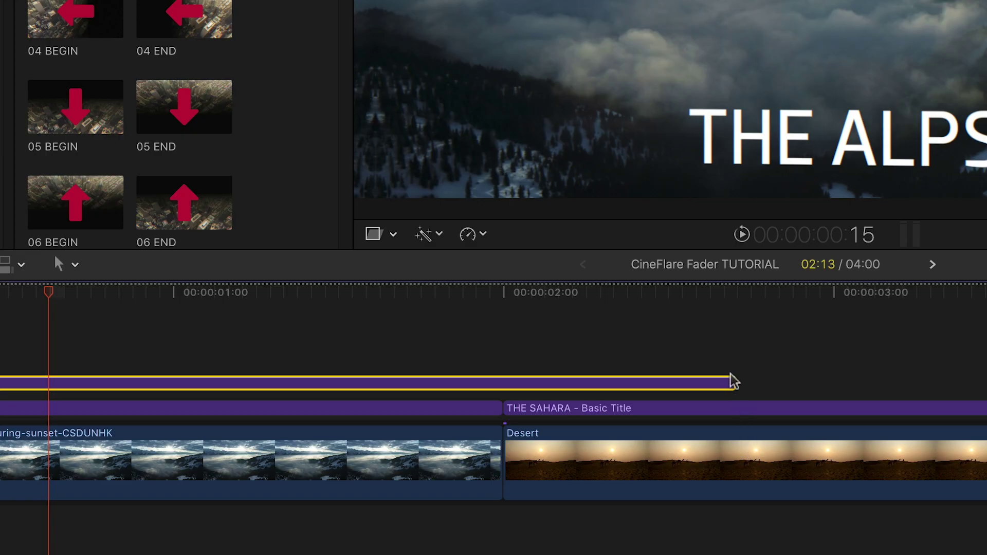
drag(734, 381, 500, 382)
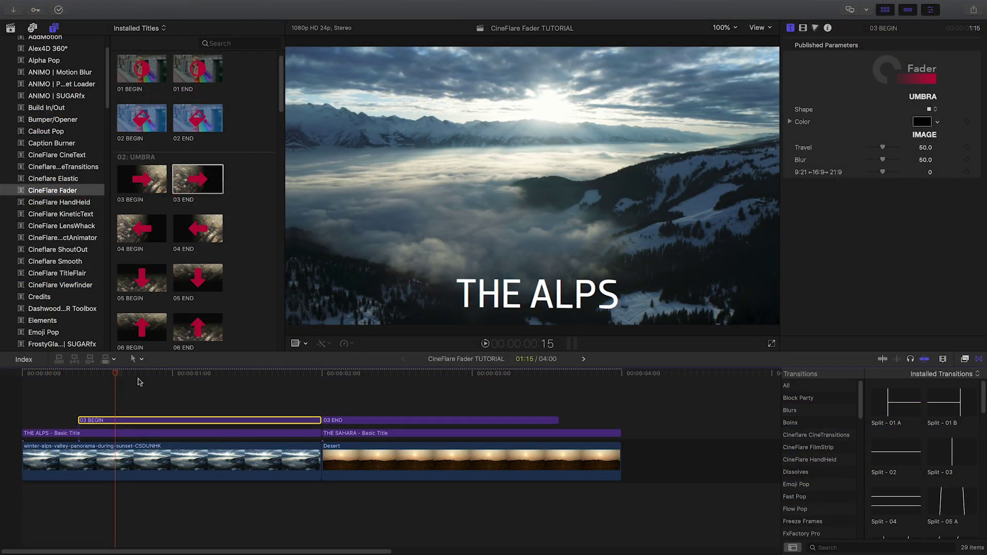
drag(132, 375, 49, 372)
key(space)
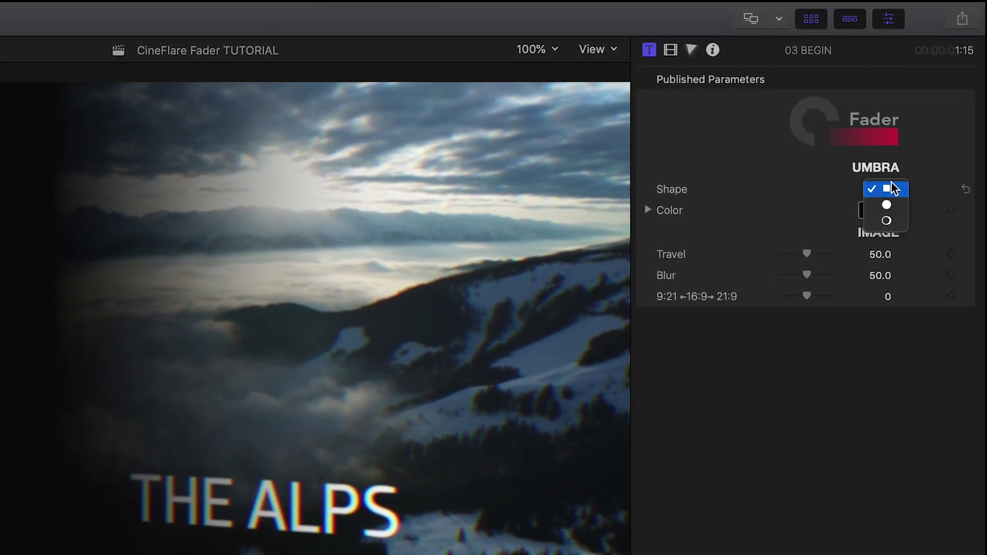
Make the 03 BEGIN umbra shape circular and its colour dark teal.
click(897, 222)
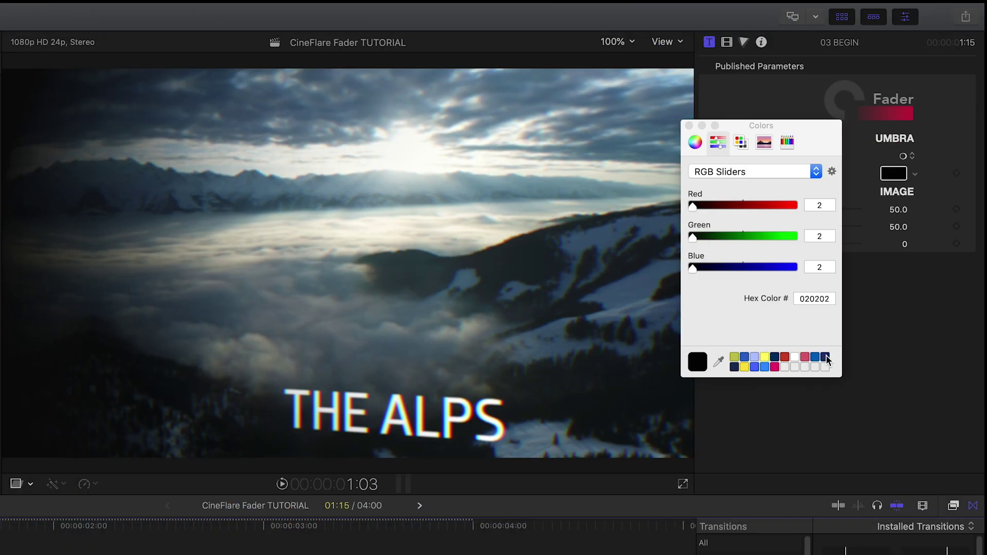
click(827, 360)
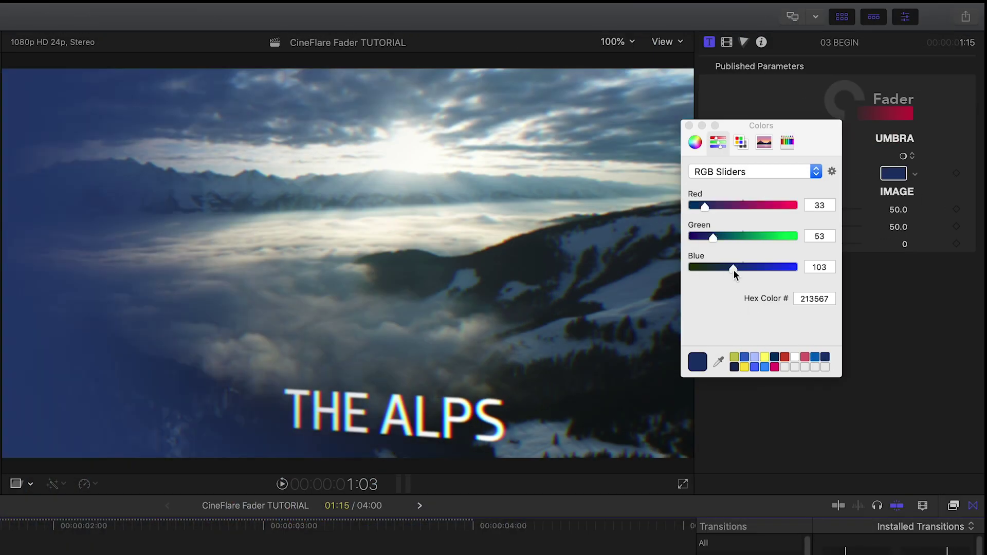
drag(734, 269, 714, 273)
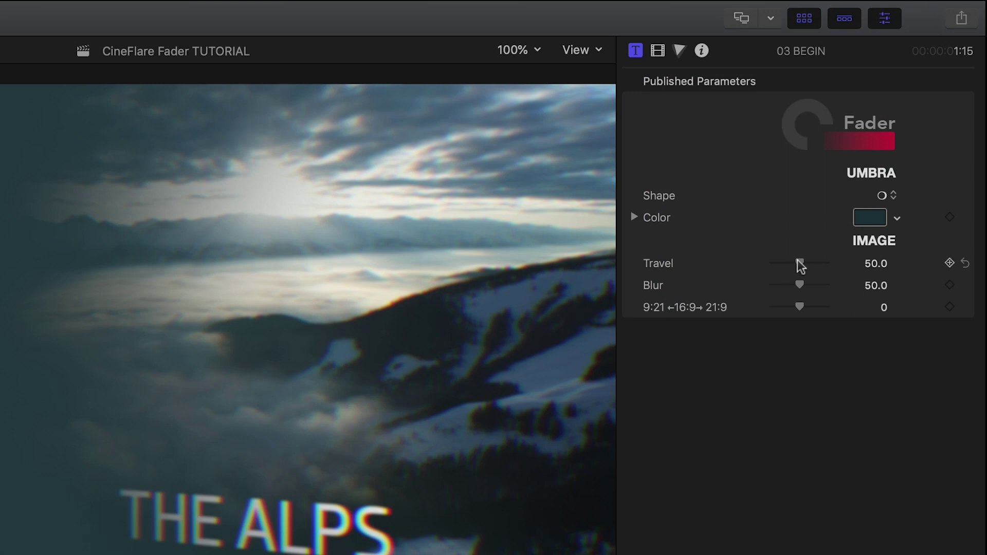
Set umbra travel to 100 and blur to 87.99, then try an extreme aspect-ratio stretch.
mouse_move(800, 264)
mouse_down()
mouse_move(730, 279)
mouse_move(867, 280)
mouse_up()
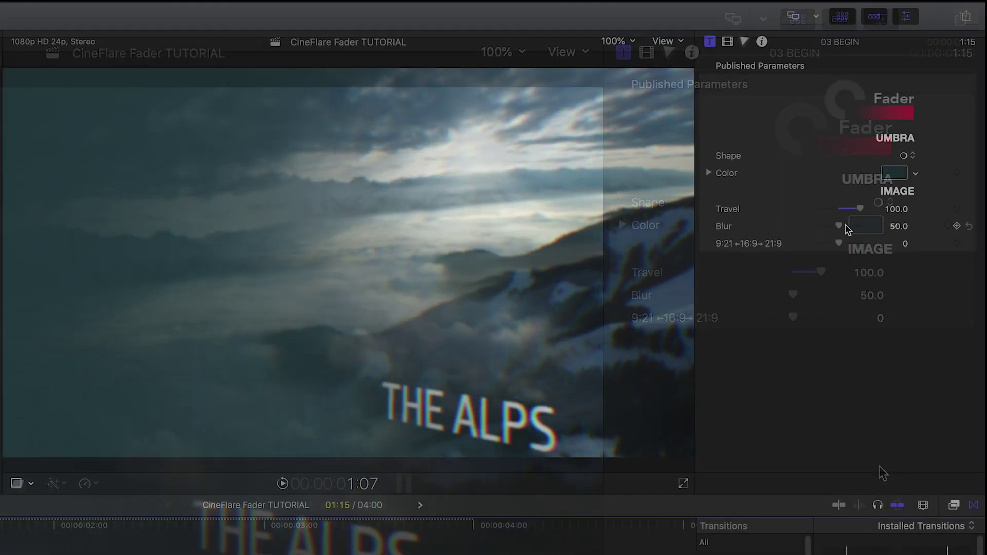
drag(840, 226, 851, 229)
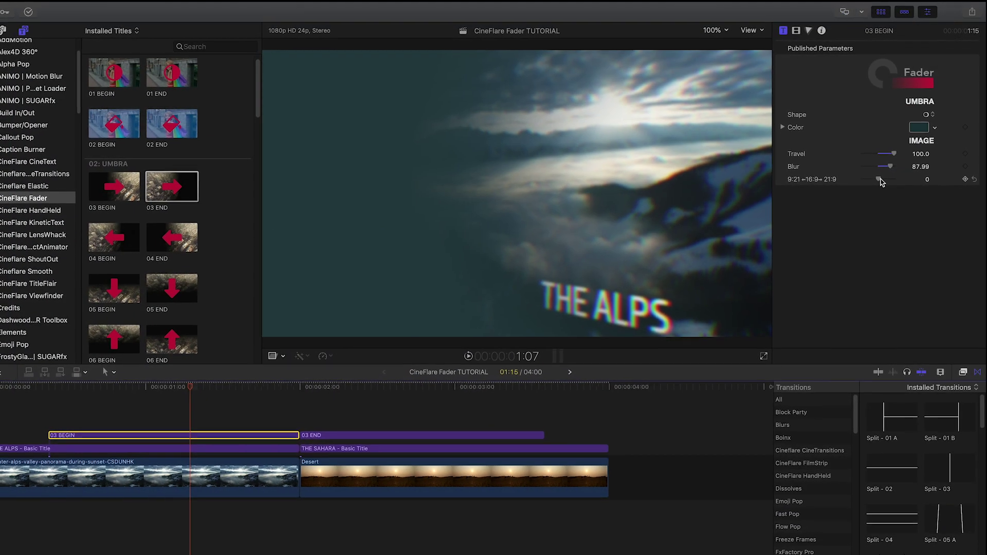
mouse_move(877, 178)
mouse_down()
mouse_move(859, 184)
mouse_move(919, 181)
mouse_move(919, 195)
mouse_up()
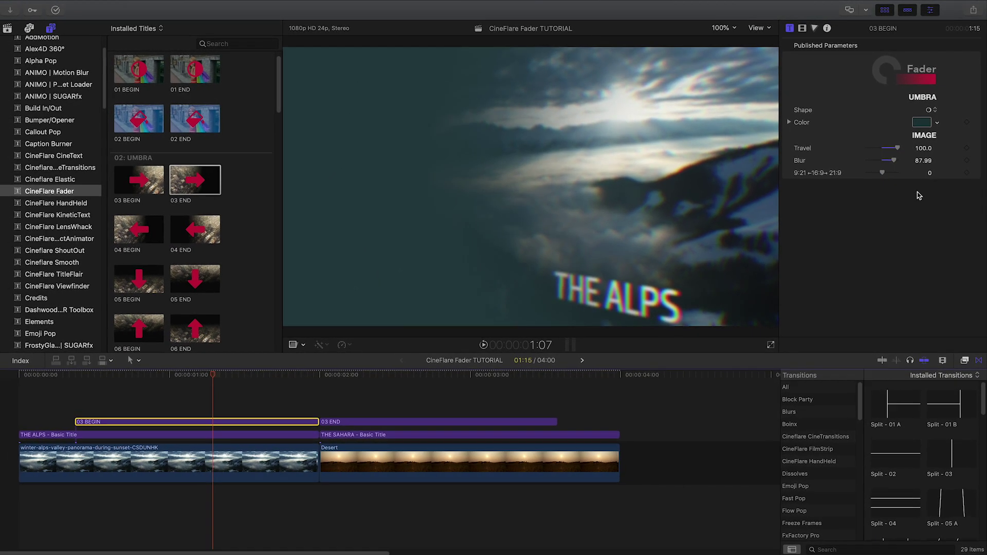